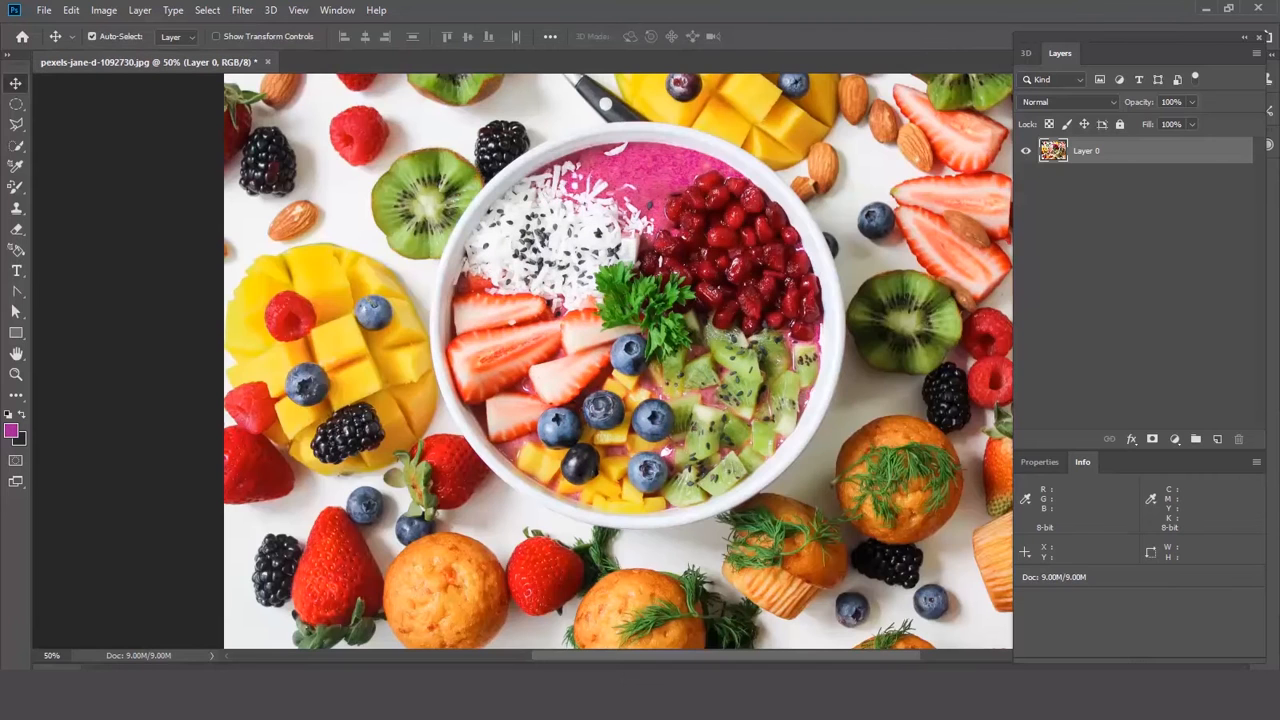
# Draw a circular selection about 12.7 in wide around the bowl's contents with the Elliptical Marquee tool.
pyautogui.moveTo(812, 425); pyautogui.dragTo(728, 427)
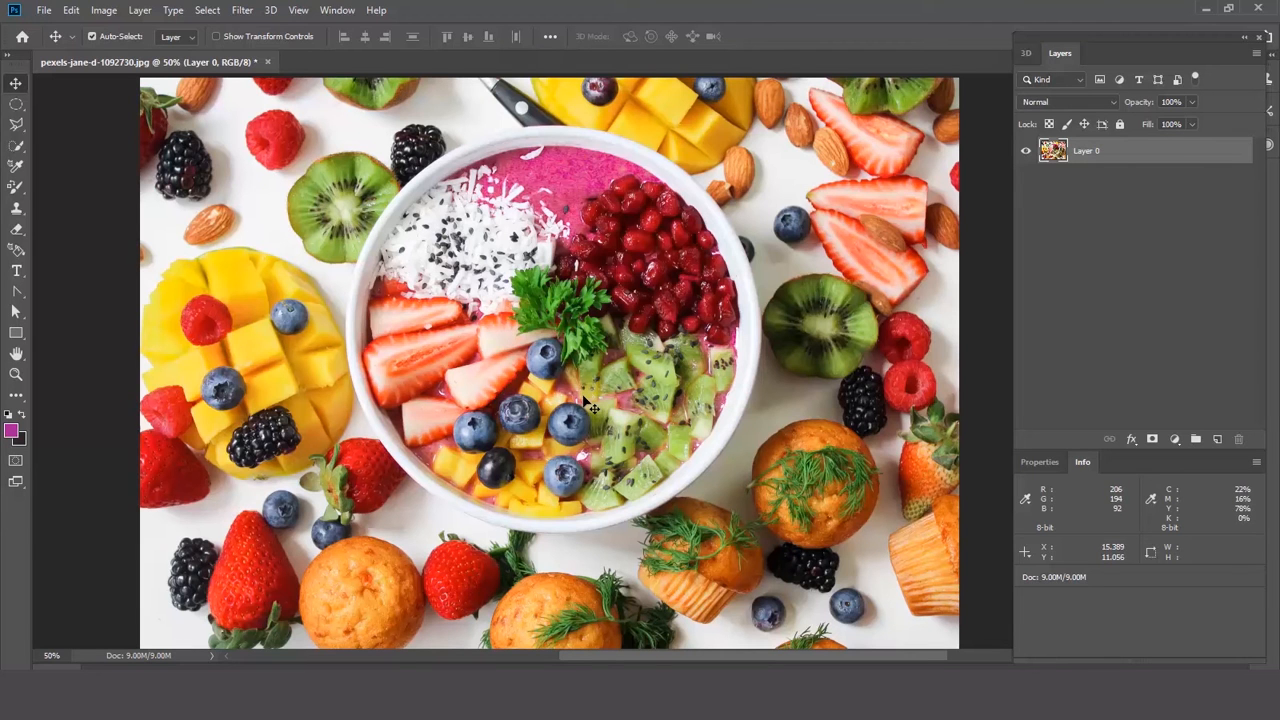
pyautogui.click(16, 105)
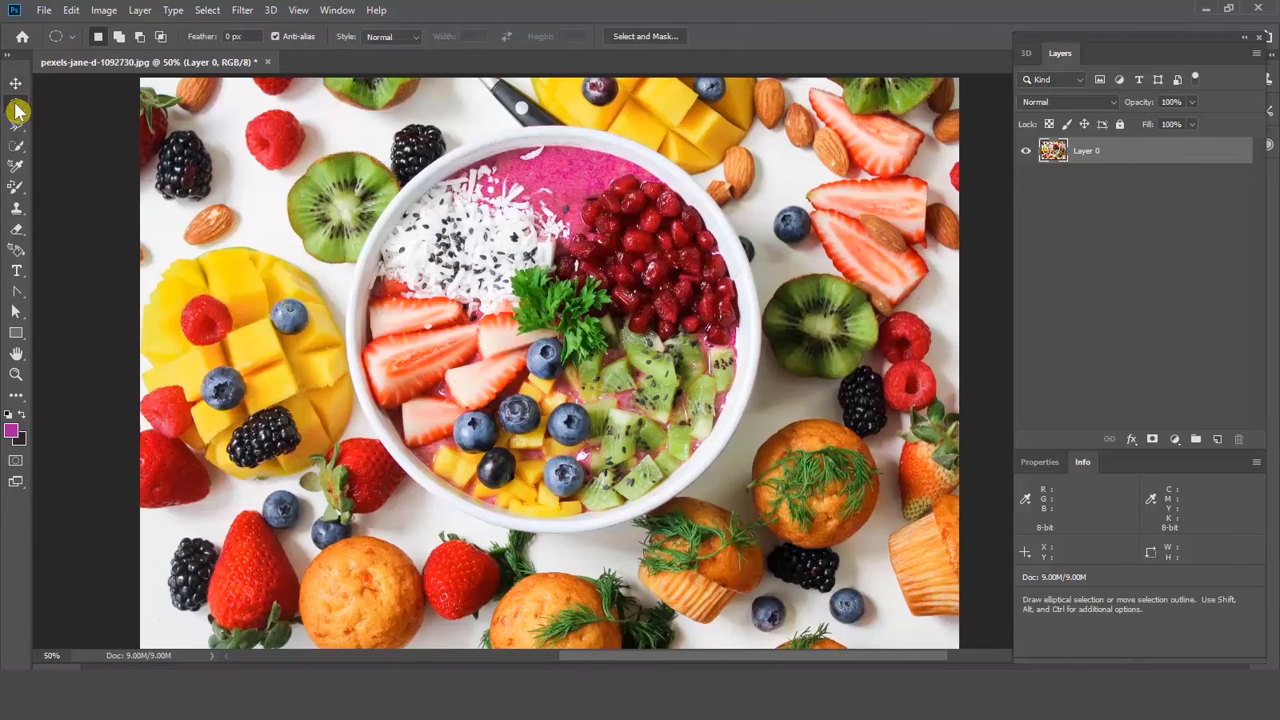
pyautogui.rightClick(16, 110)
pyautogui.click(88, 122)
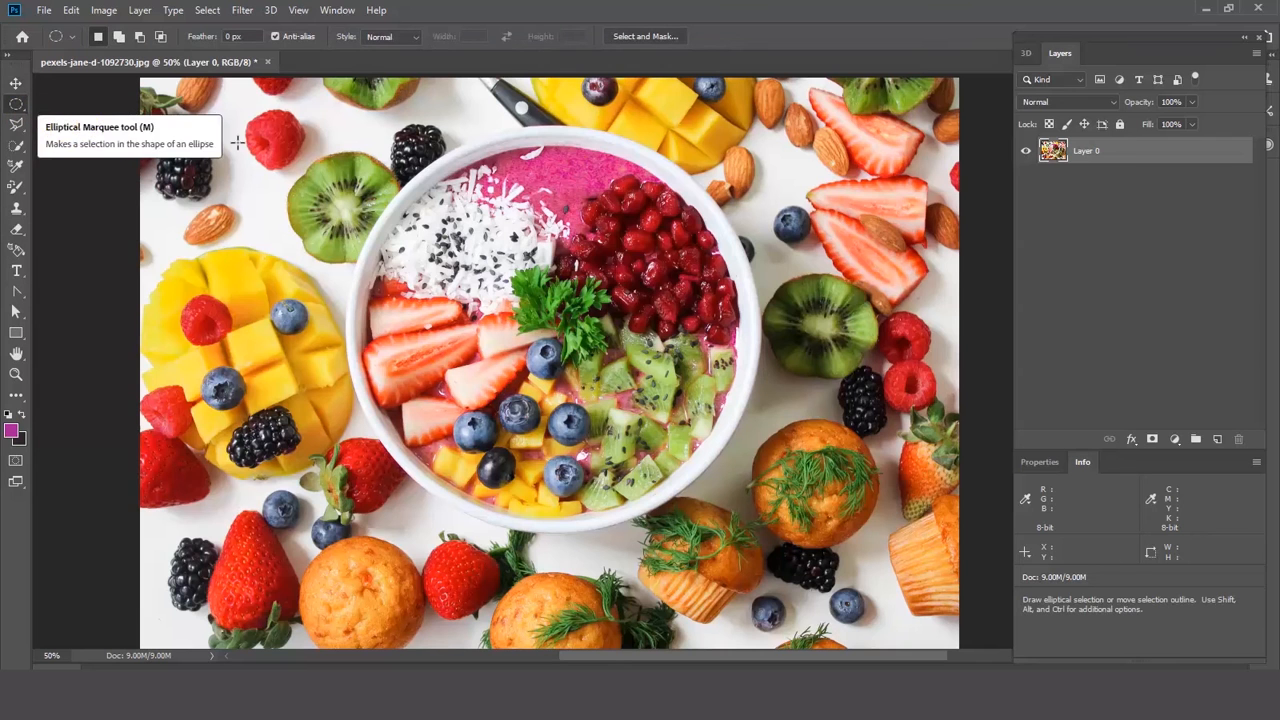
pyautogui.moveTo(375, 152); pyautogui.dragTo(800, 482)
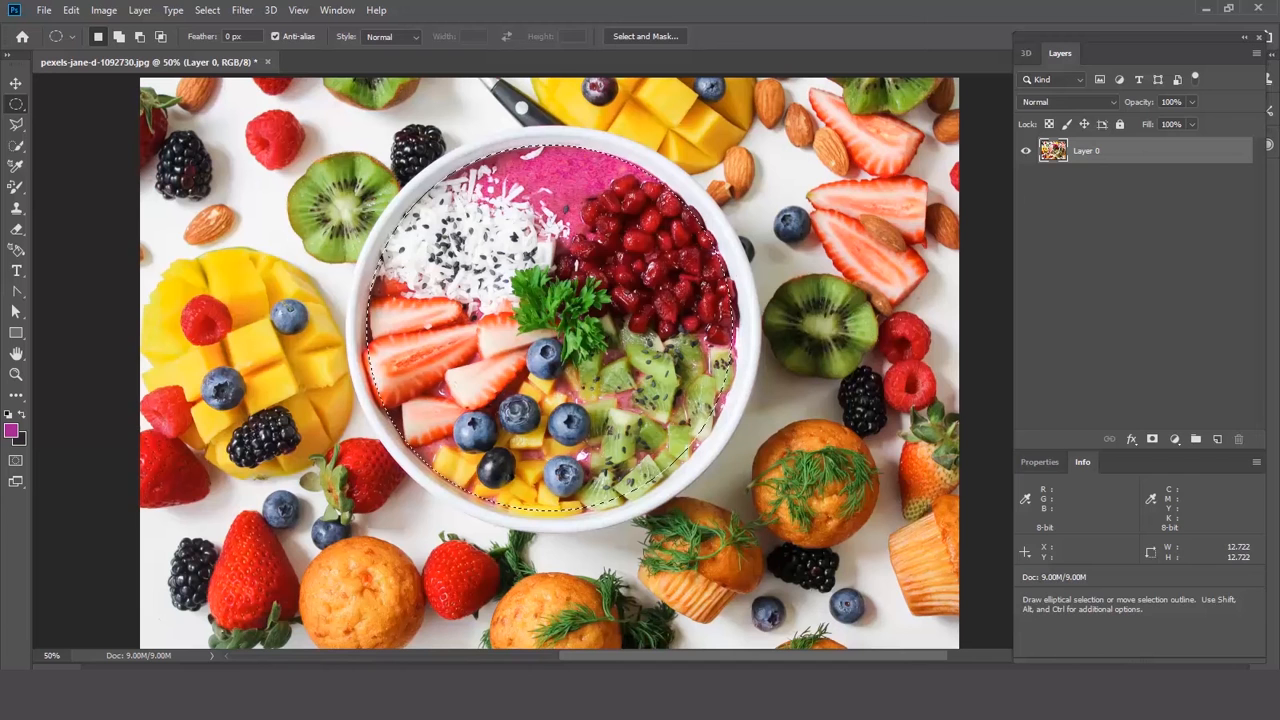
# Transform the circular selection, scaling it to about 107.4% so that it fits the bowl's outer rim.
pyautogui.click(207, 11)
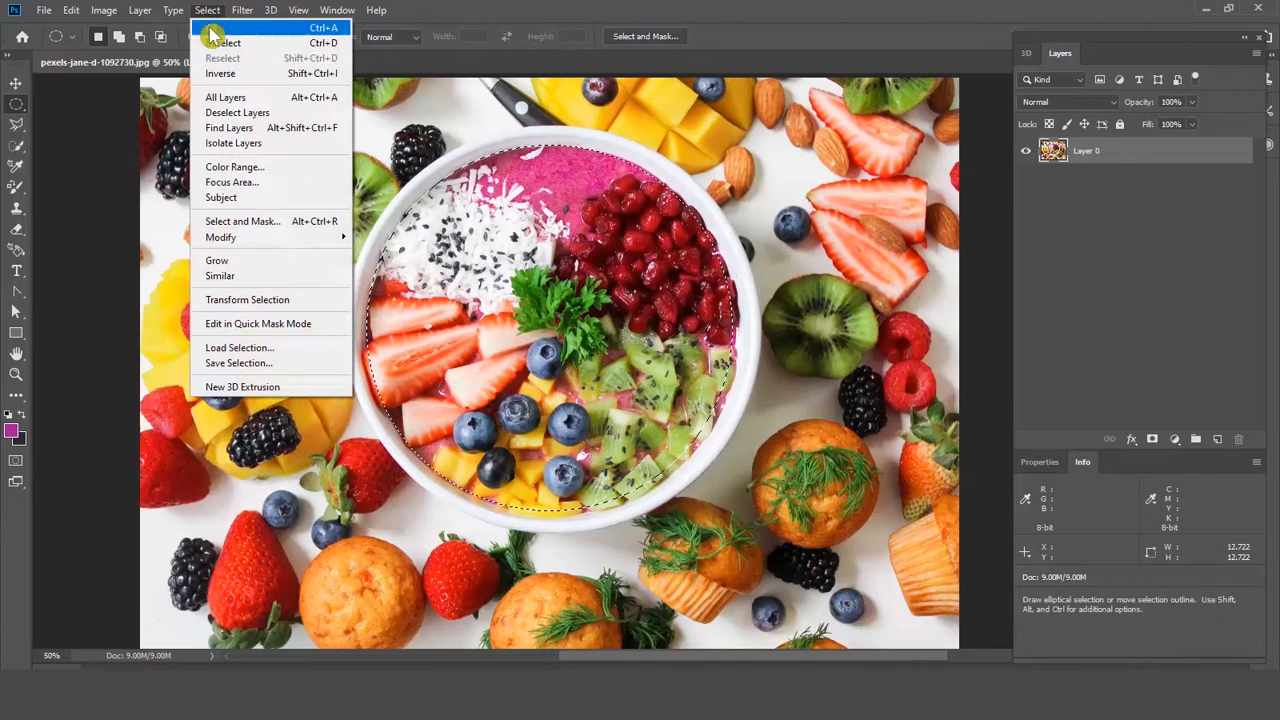
pyautogui.click(266, 299)
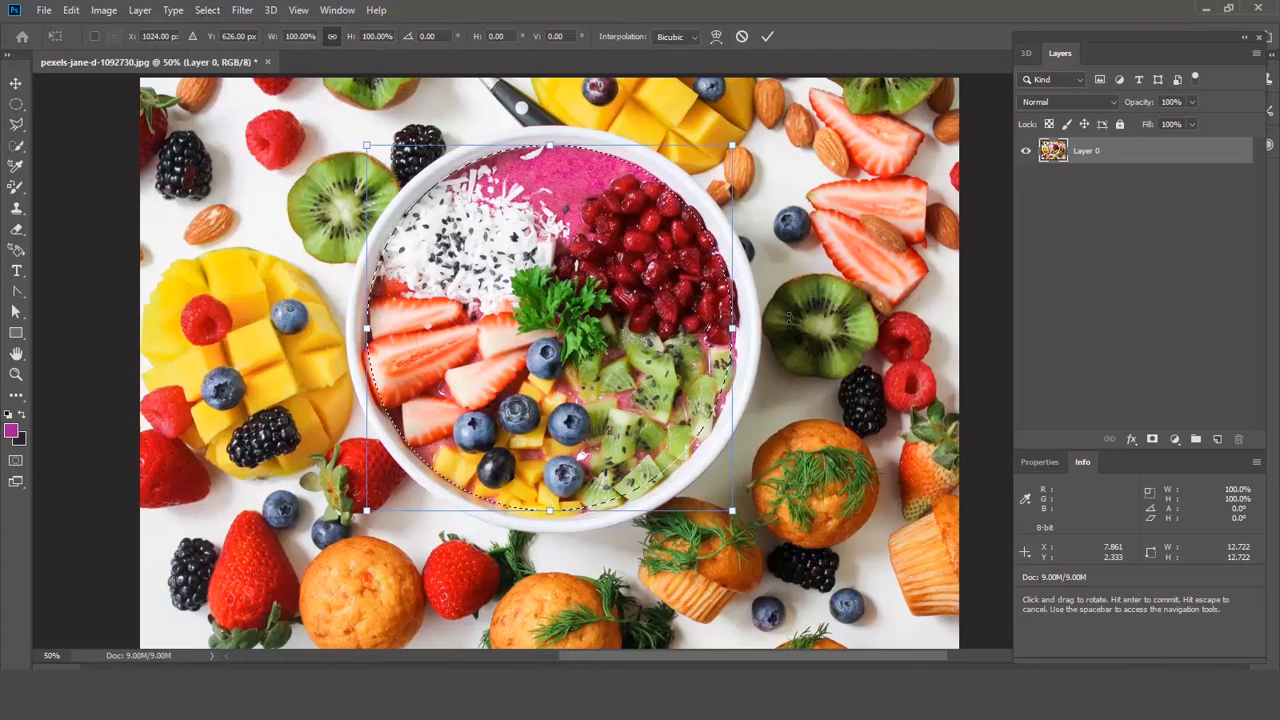
pyautogui.moveTo(735, 328); pyautogui.dragTo(745, 328)
pyautogui.moveTo(553, 516); pyautogui.dragTo(557, 532)
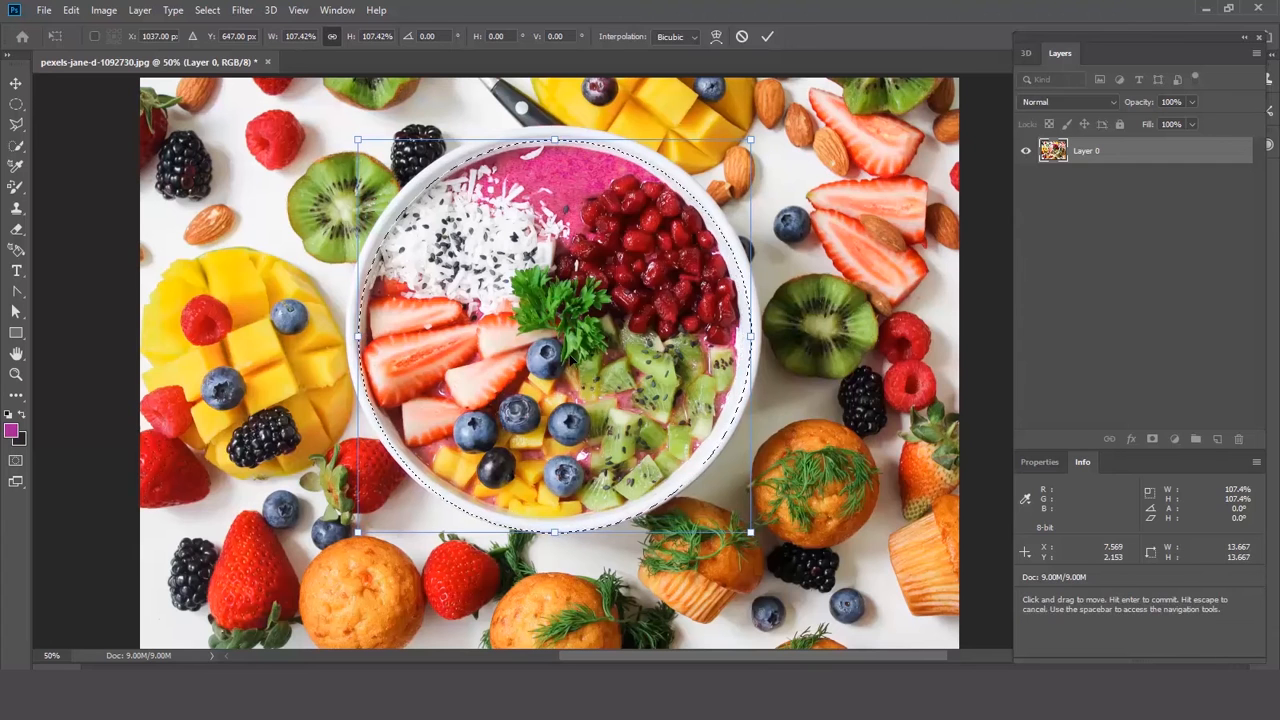
pyautogui.press('Return')
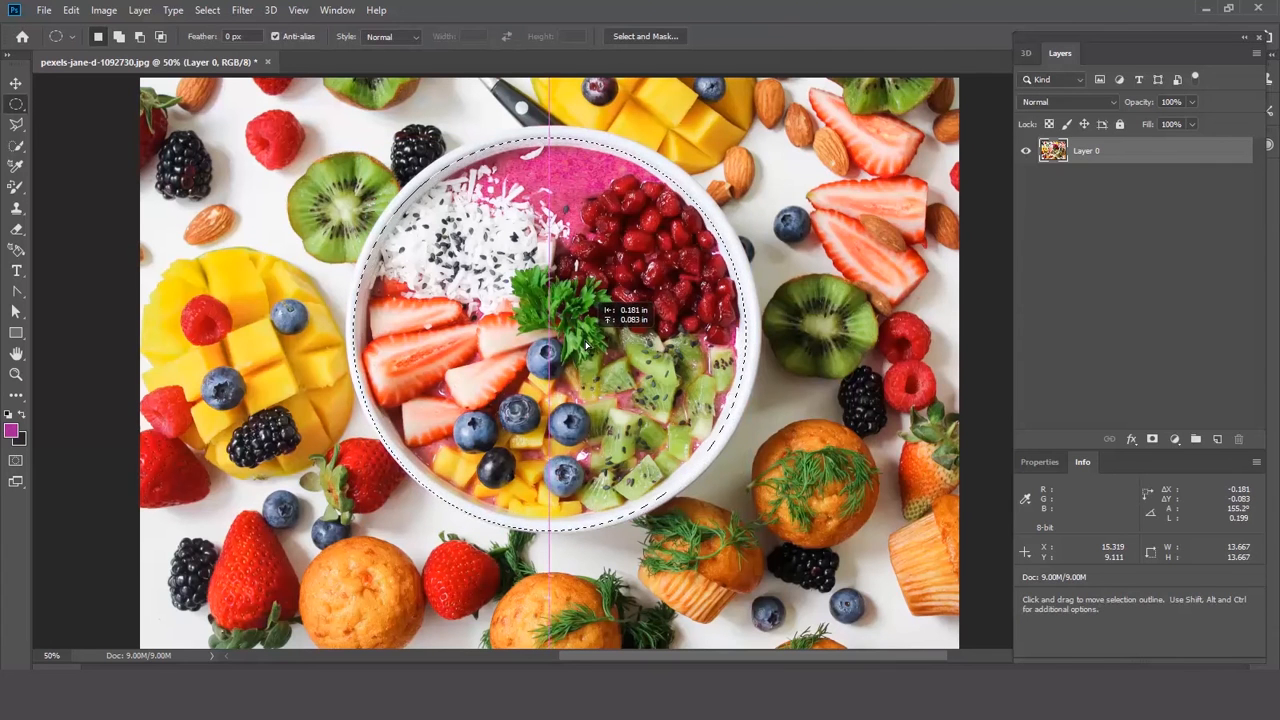
pyautogui.rightClick(568, 278)
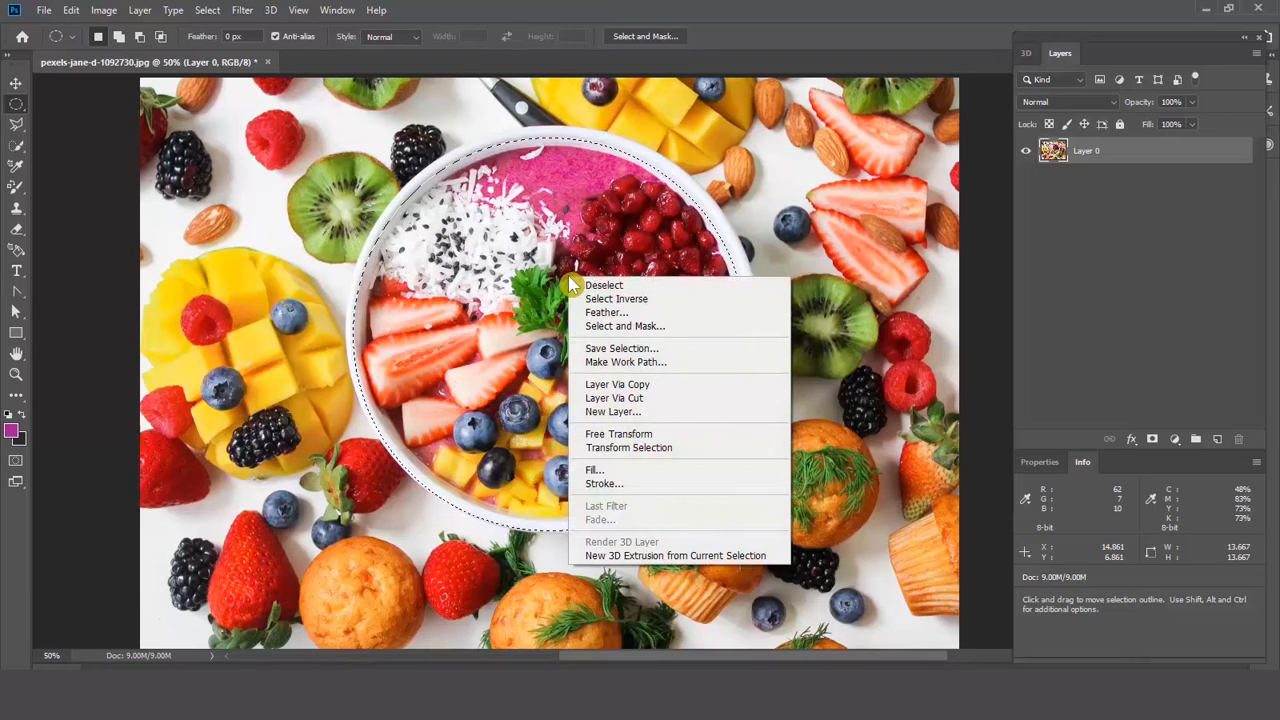
pyautogui.click(603, 316)
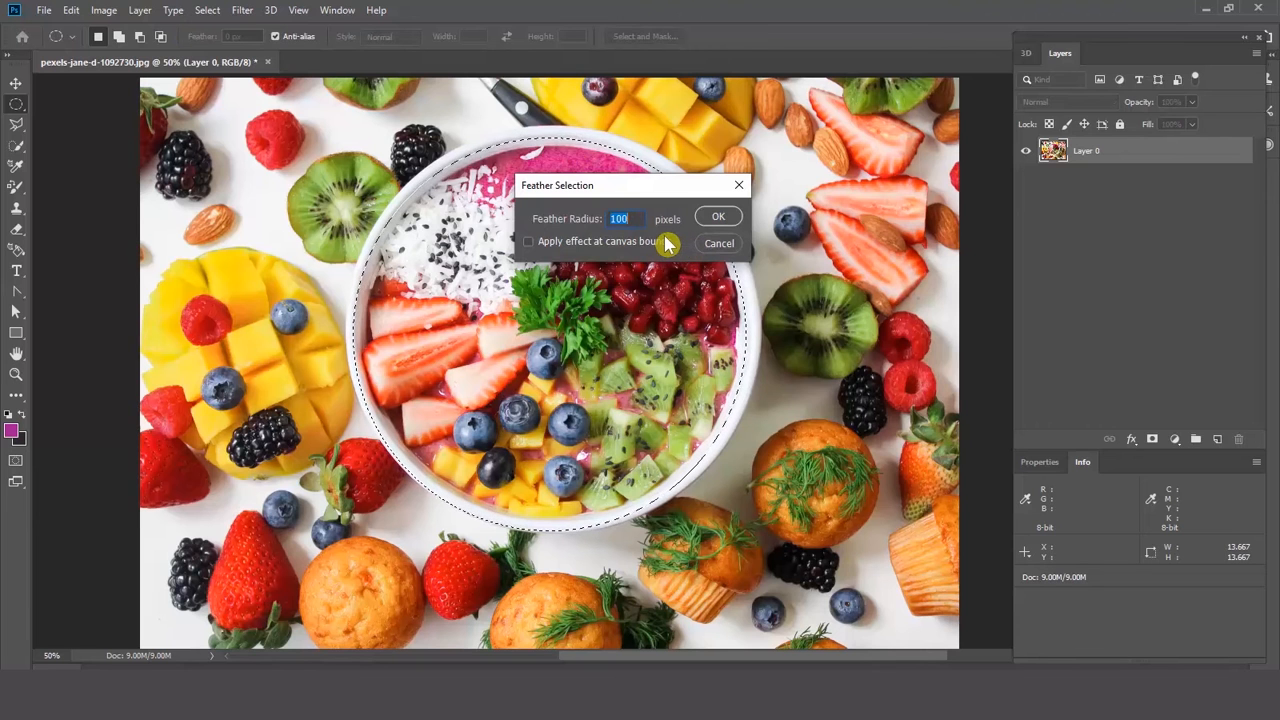
pyautogui.click(722, 244)
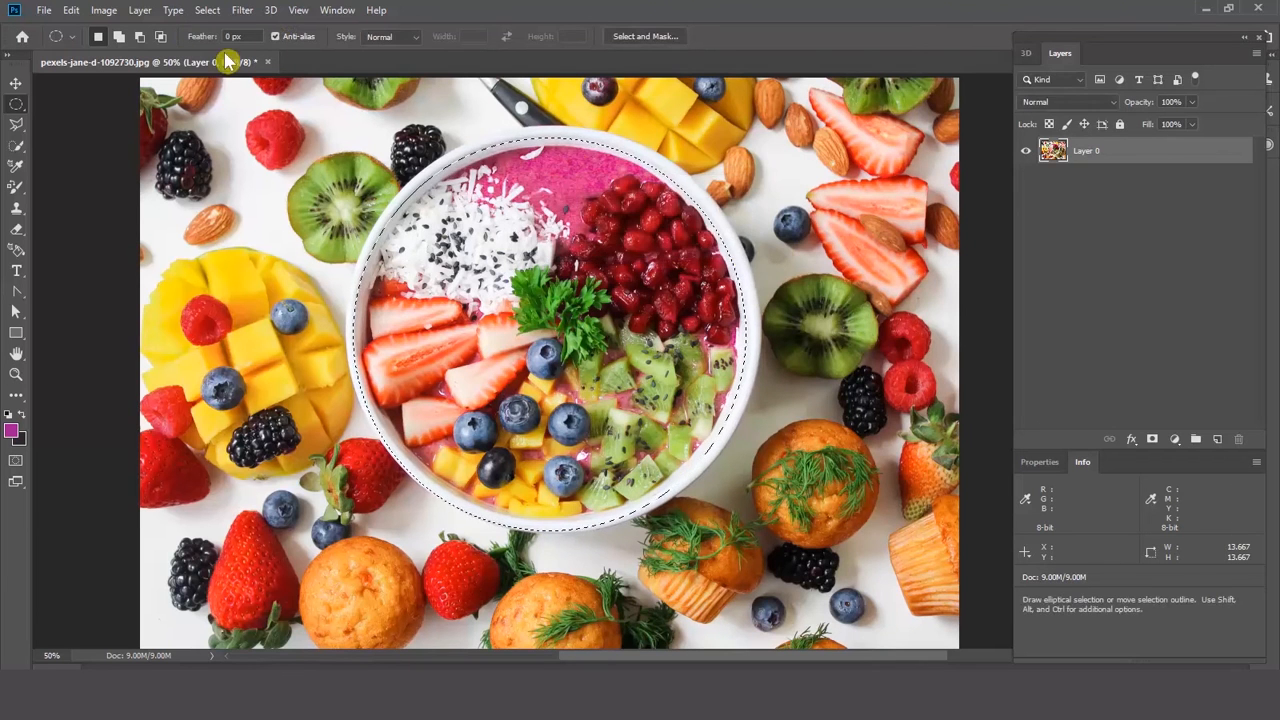
# Feather the bowl selection with a radius of 100 pixels.
pyautogui.click(208, 10)
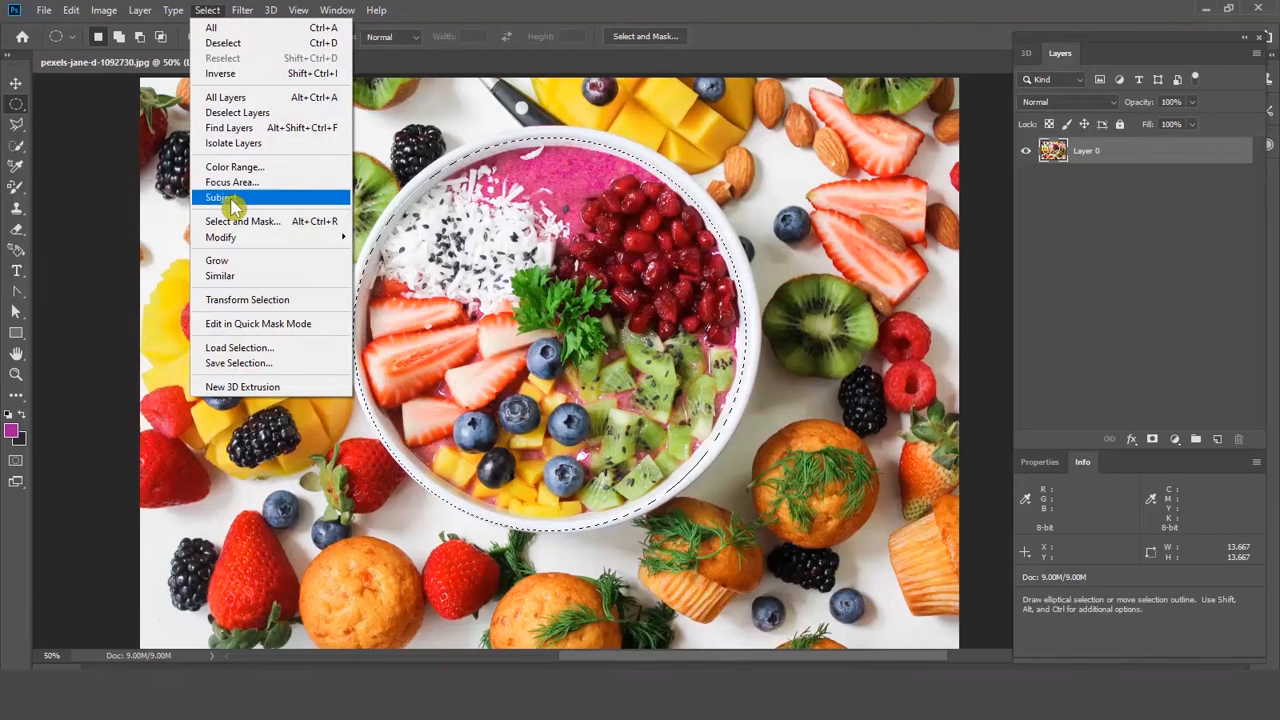
pyautogui.moveTo(239, 236)
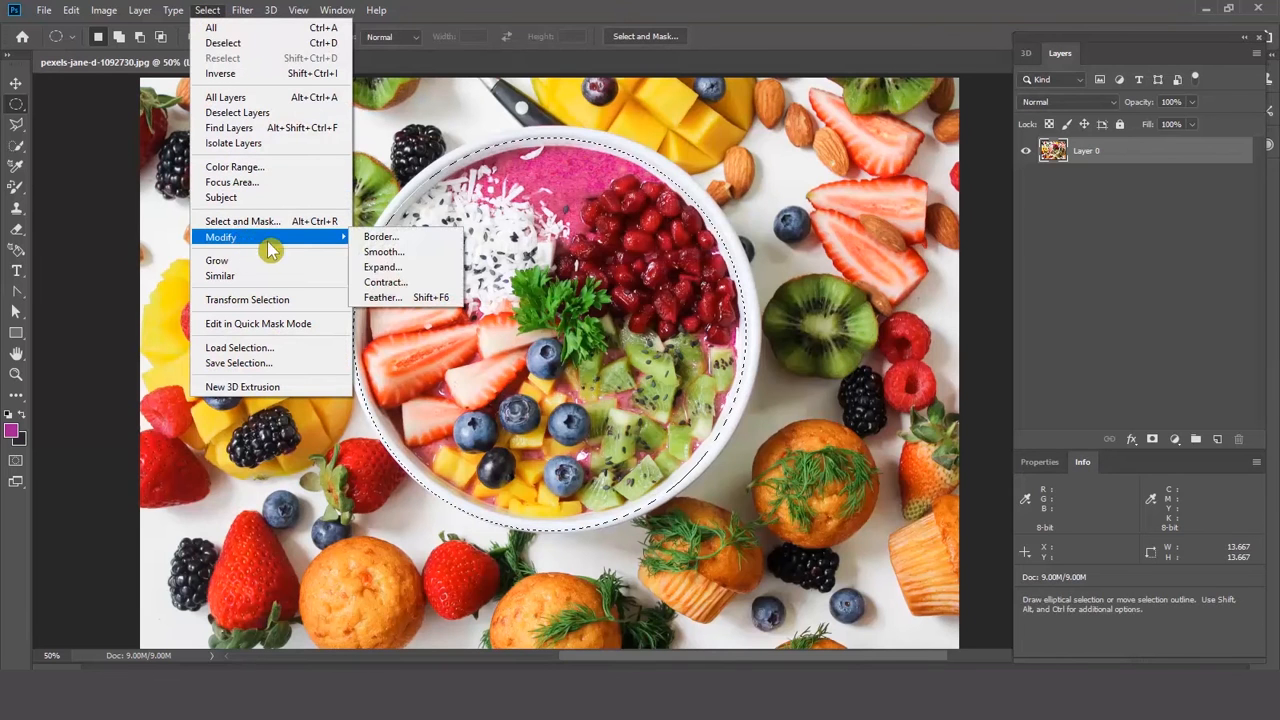
pyautogui.click(407, 301)
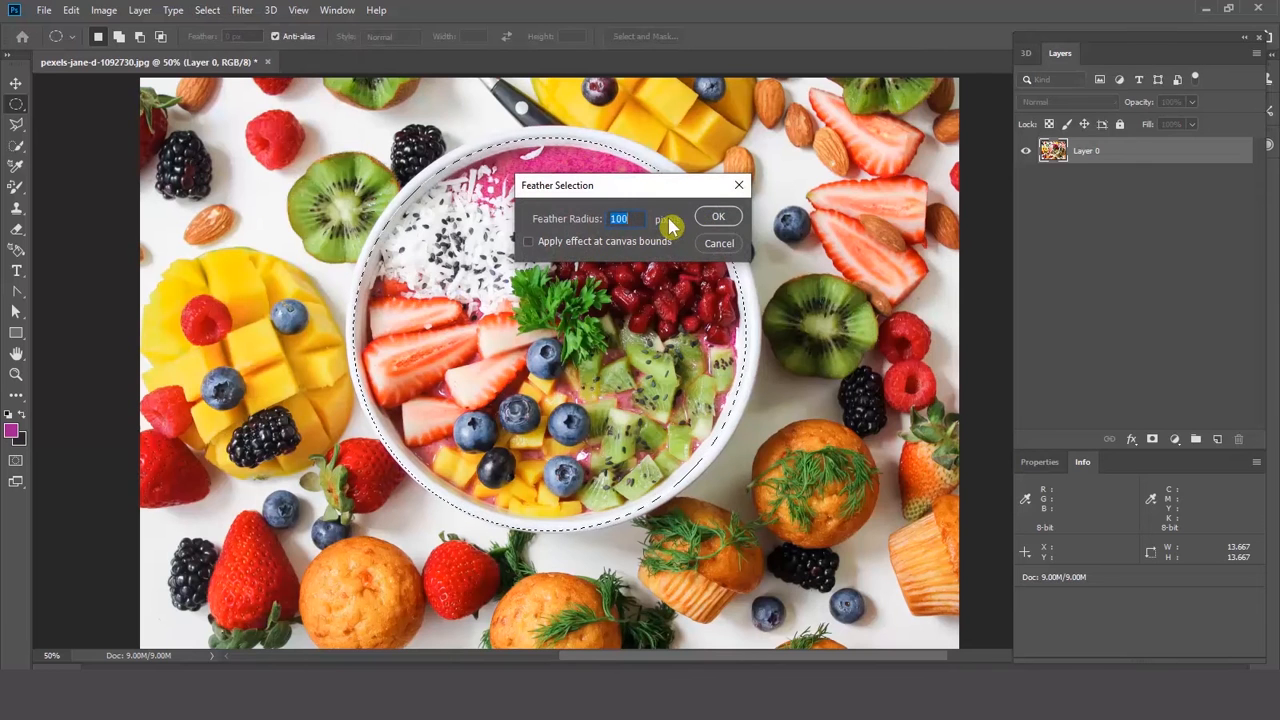
pyautogui.click(718, 218)
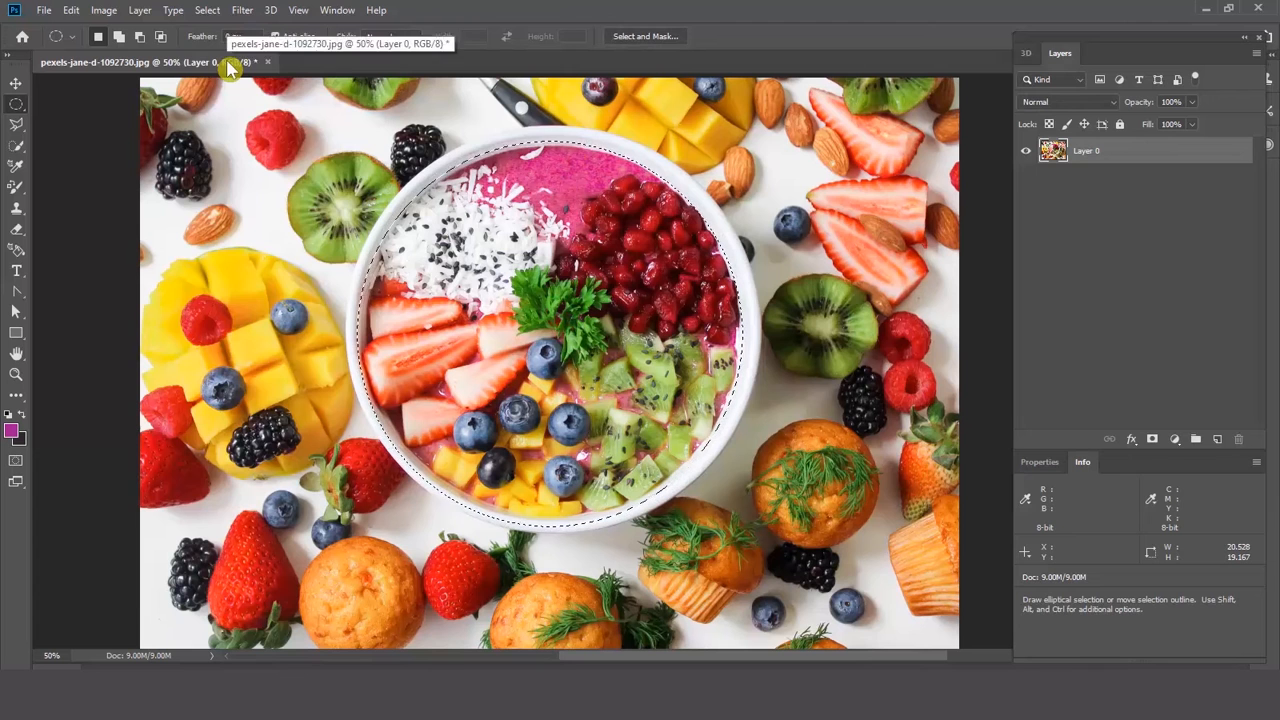
# Invert the selection and apply a Gaussian Blur with a 25-pixel radius to the background around the bowl.
pyautogui.click(212, 10)
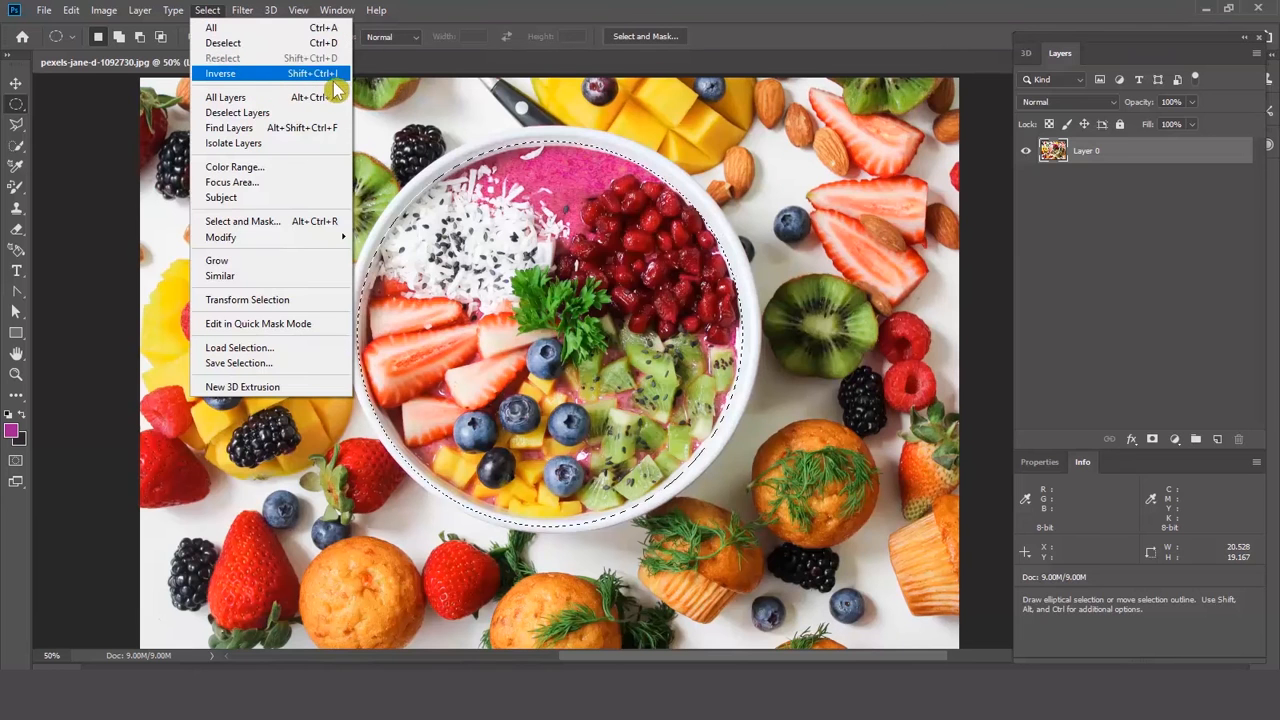
pyautogui.click(268, 80)
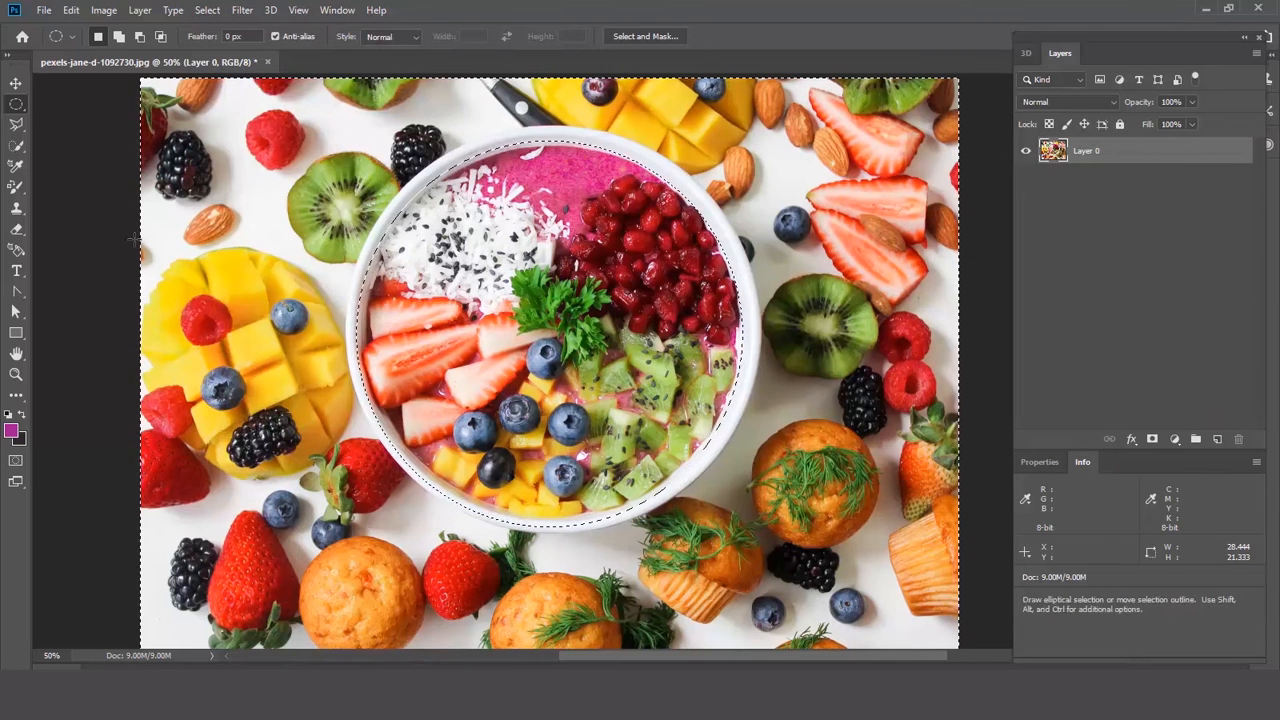
pyautogui.click(242, 10)
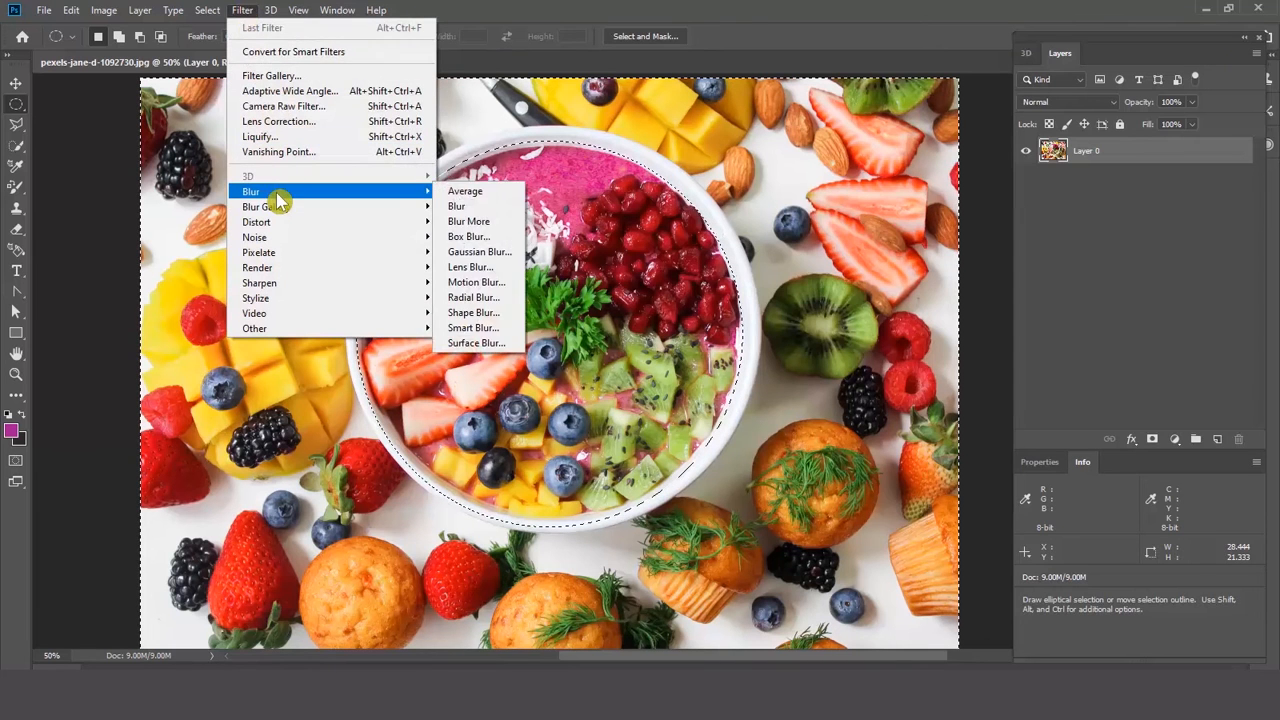
pyautogui.click(497, 258)
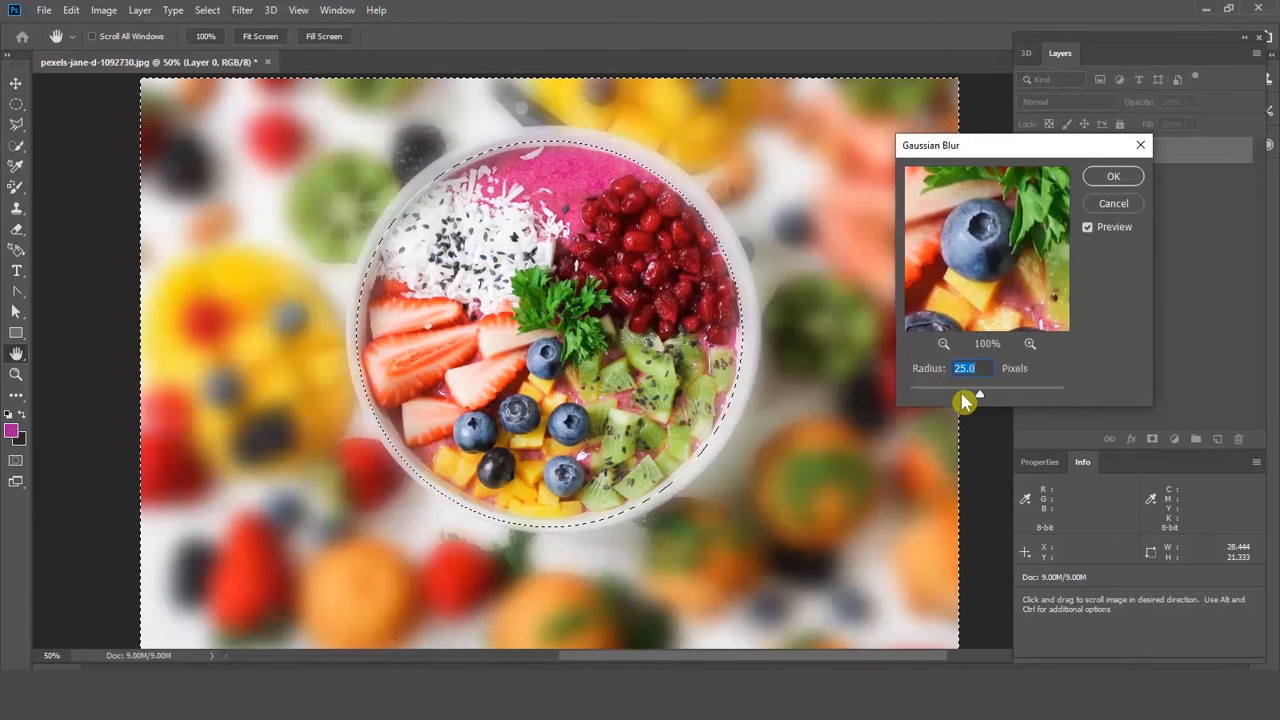
pyautogui.write('25')
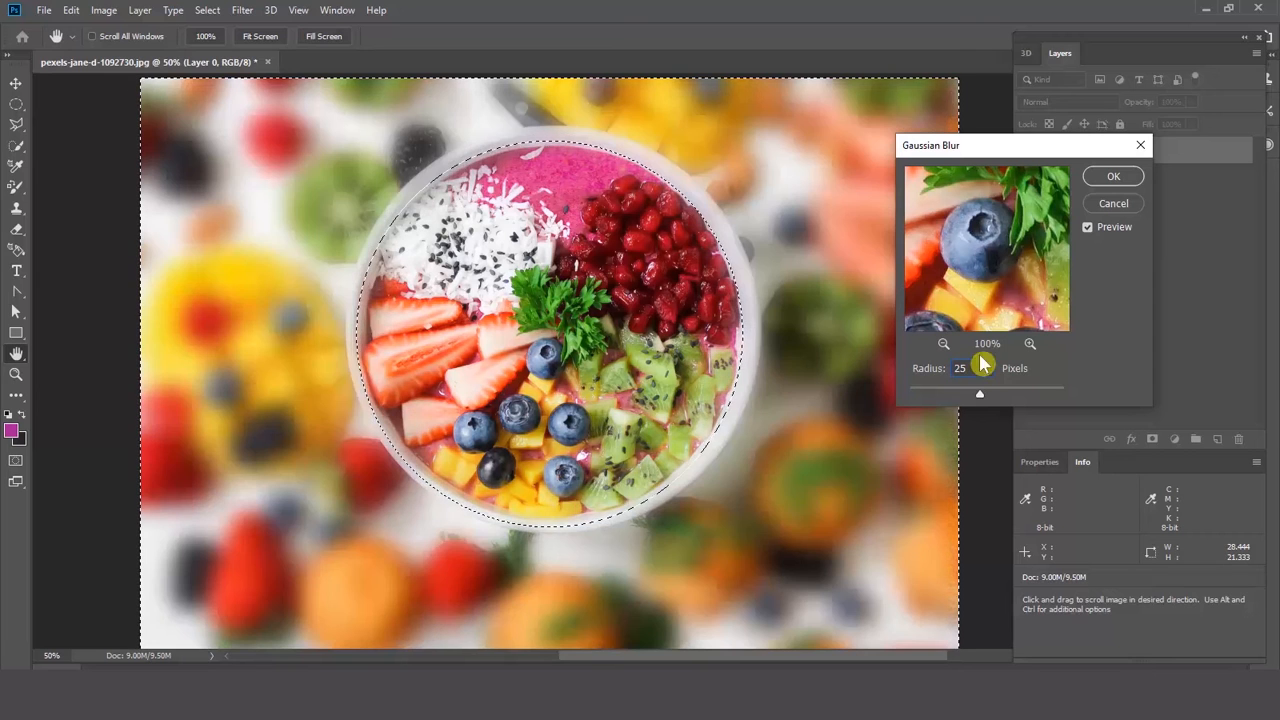
pyautogui.click(1113, 176)
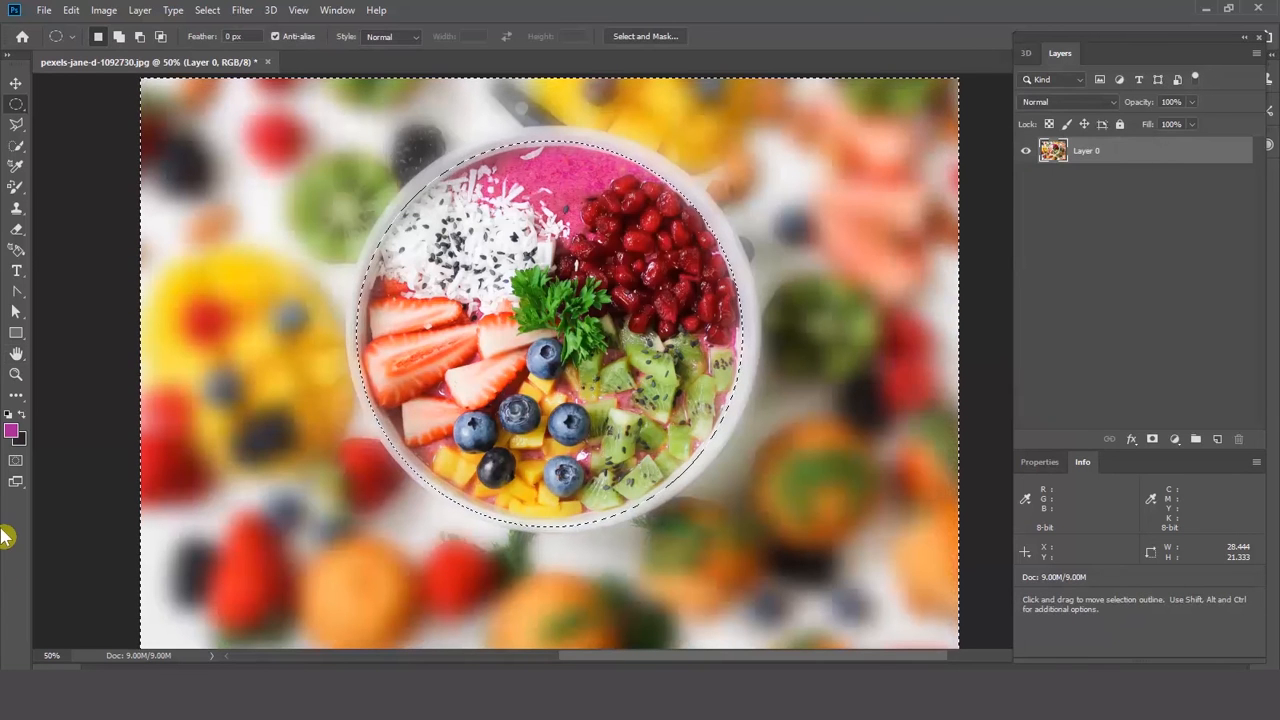
# Invert the selection back to the bowl, expand it by 125 pixels and shift it slightly to centre it on the bowl.
pyautogui.hotkey('shift', 'ctrl', 'i')
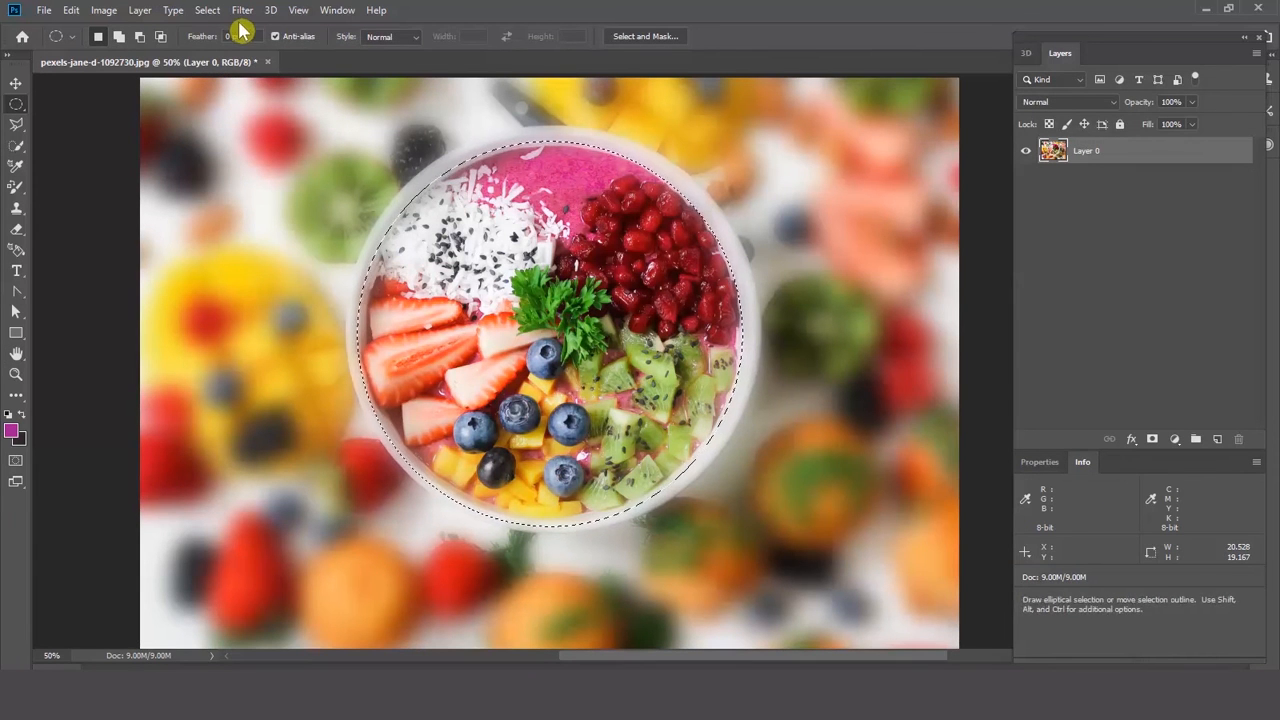
pyautogui.click(208, 14)
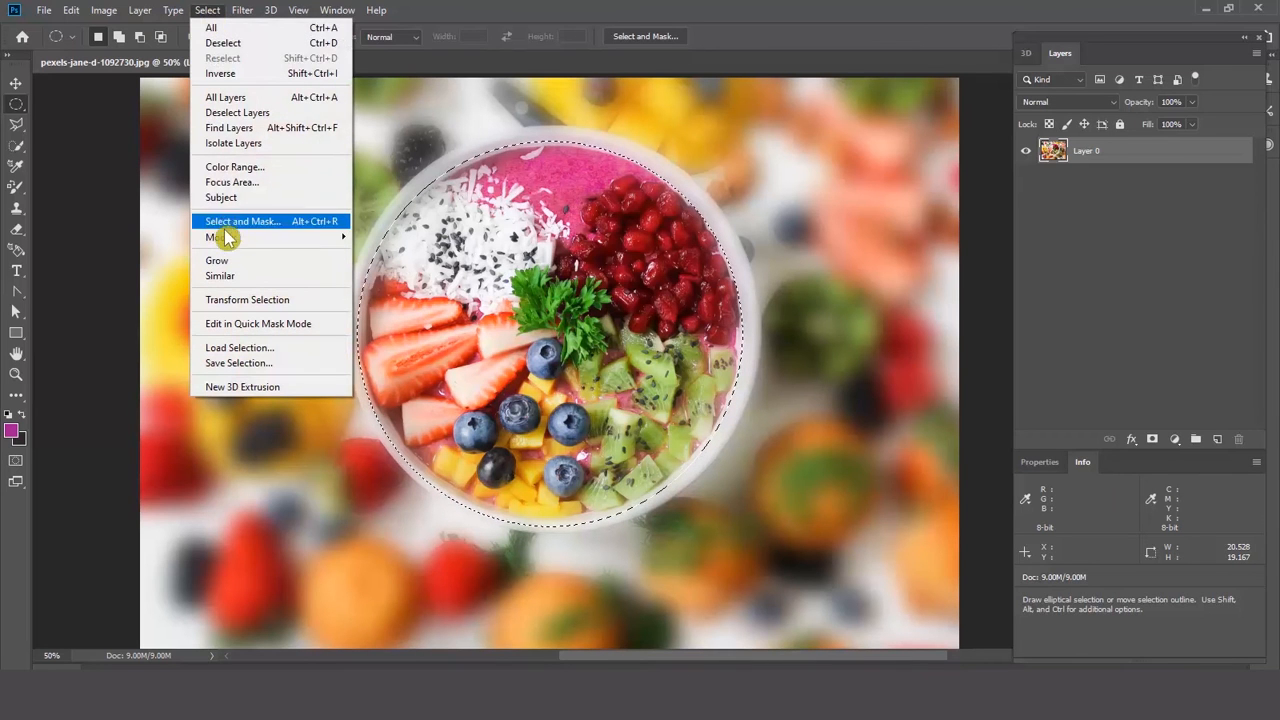
pyautogui.moveTo(228, 243)
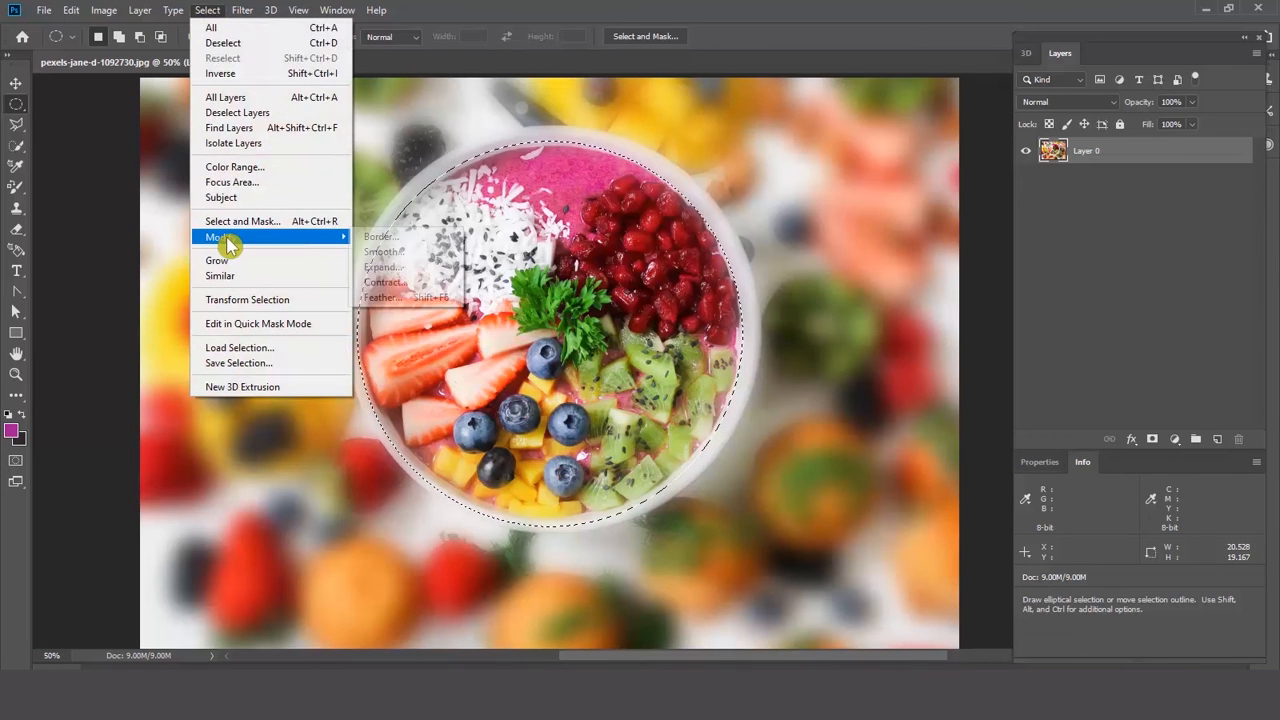
pyautogui.click(413, 269)
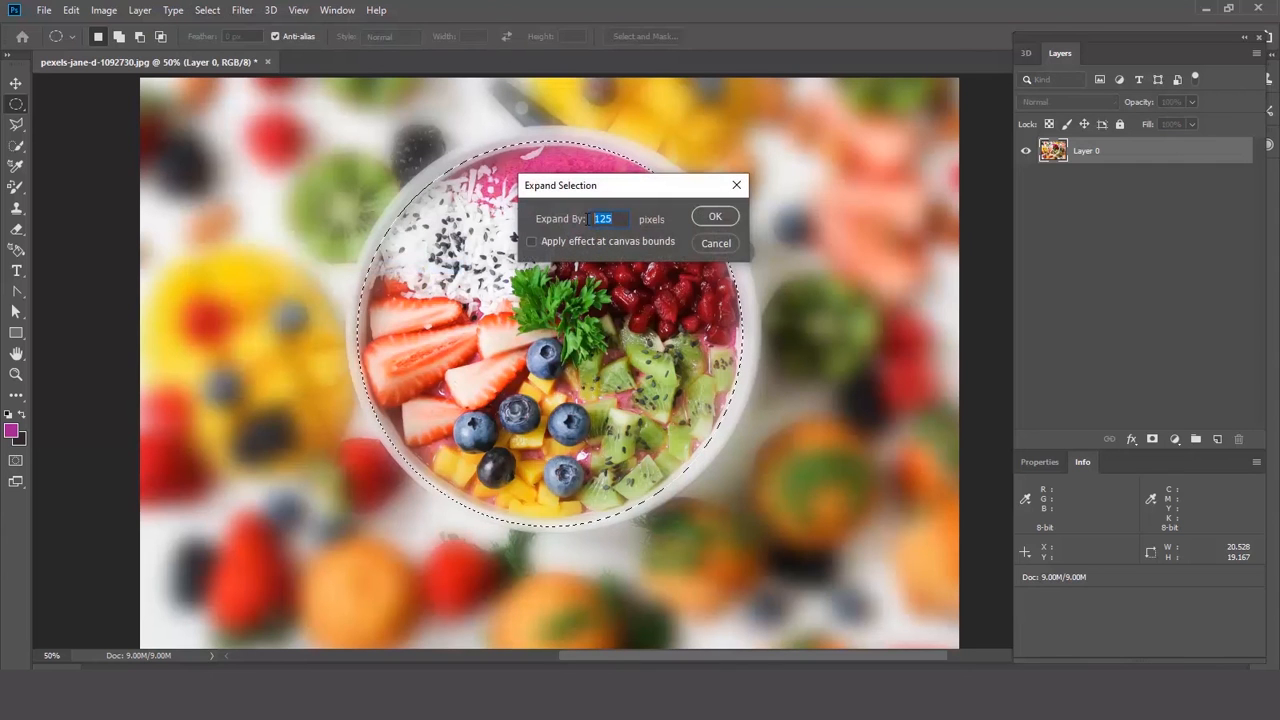
pyautogui.write('12')
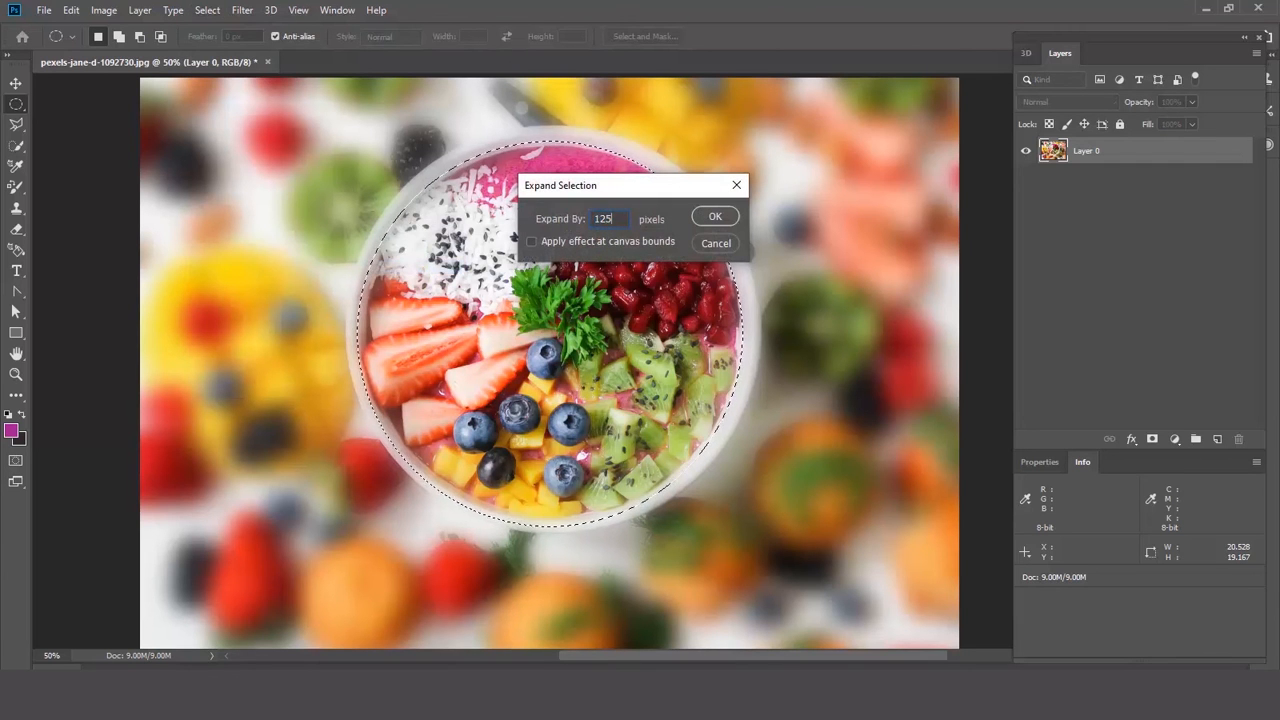
pyautogui.click(720, 218)
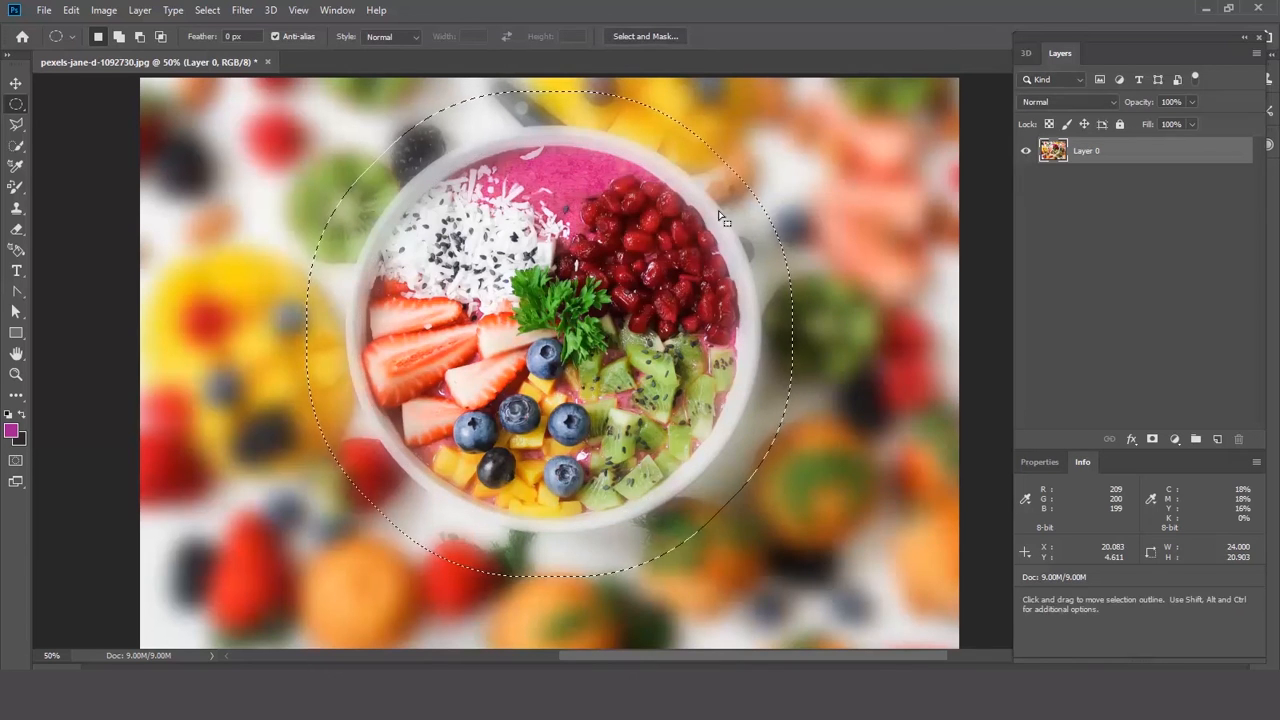
pyautogui.moveTo(547, 345); pyautogui.dragTo(556, 345)
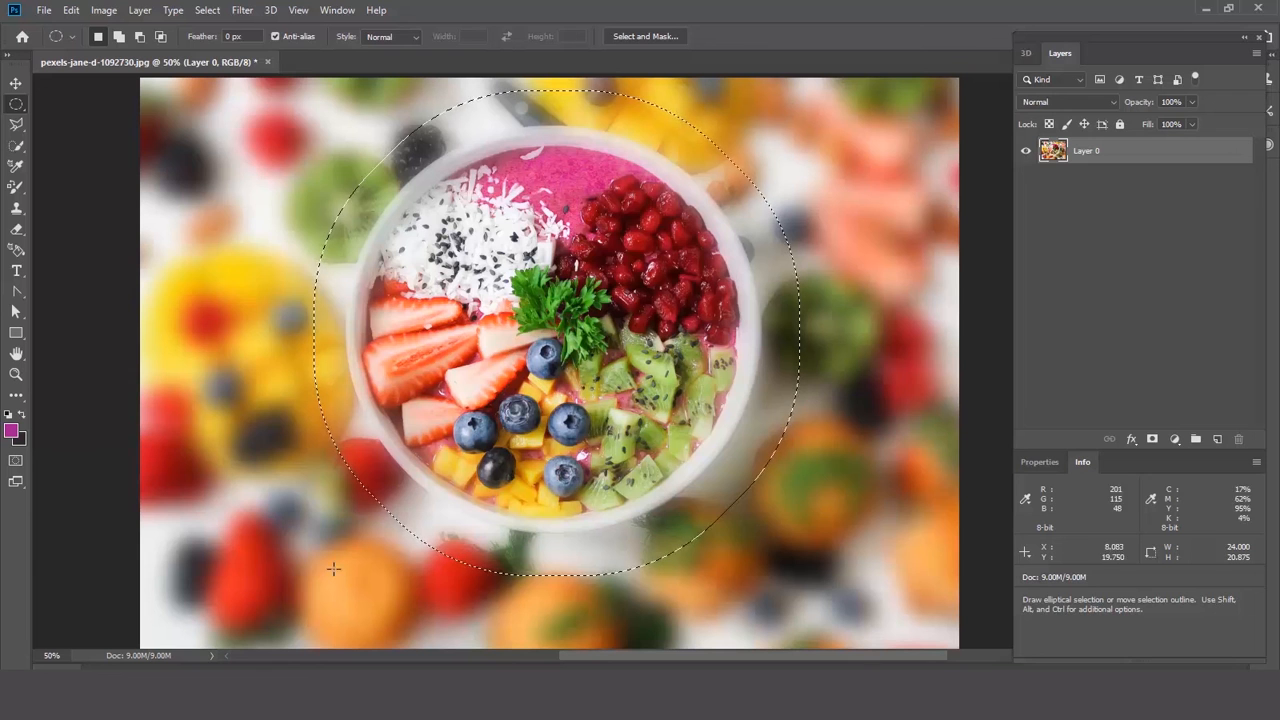
# Invert the expanded selection and desaturate the outer background to black and white.
pyautogui.click(208, 12)
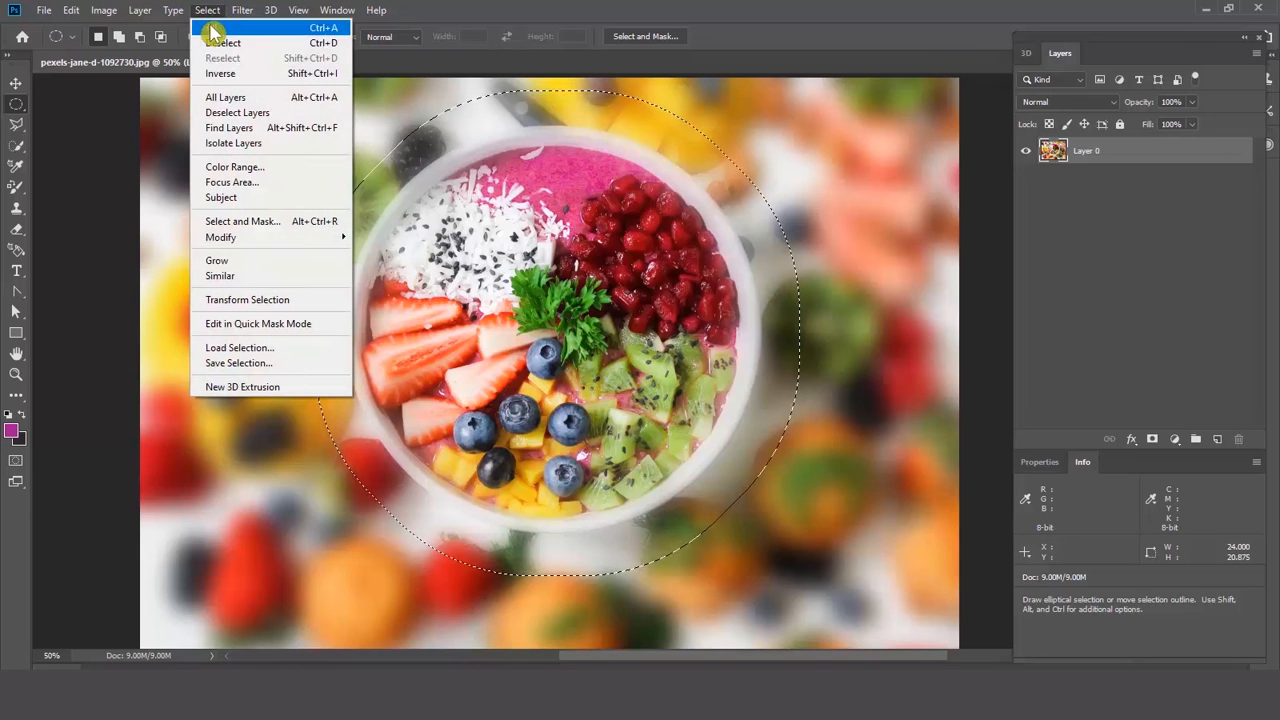
pyautogui.click(222, 82)
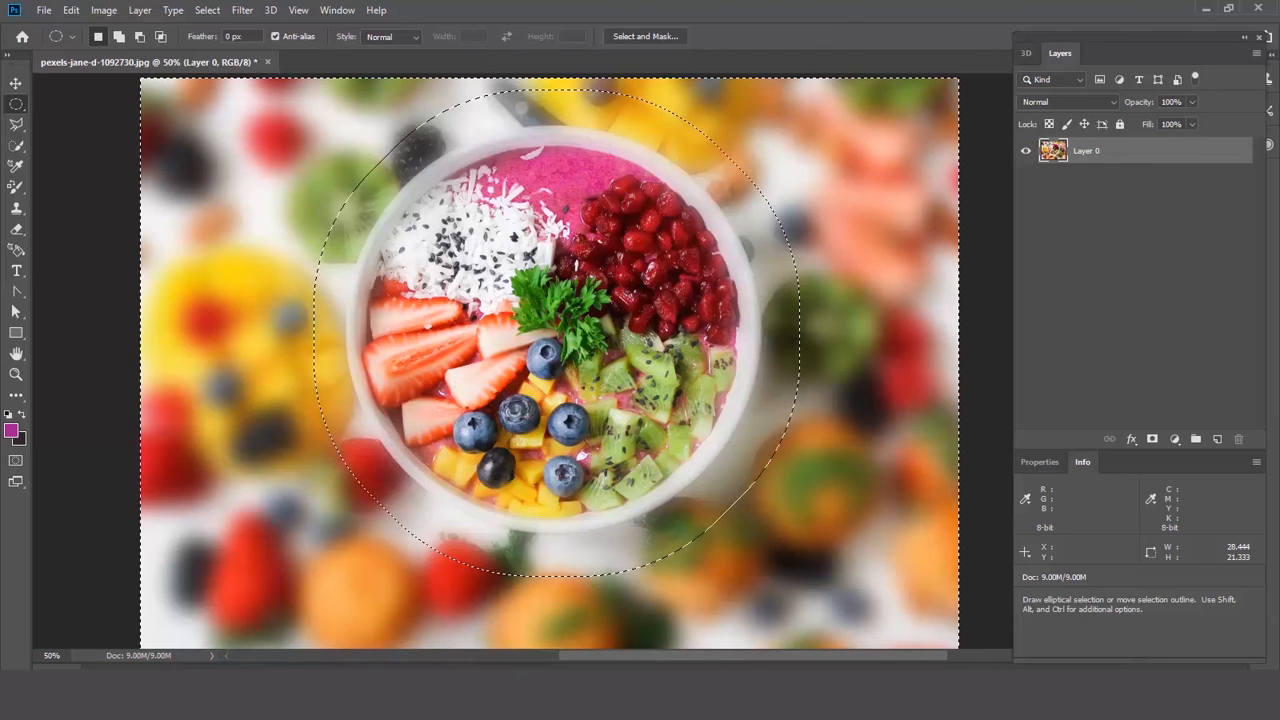
pyautogui.click(102, 11)
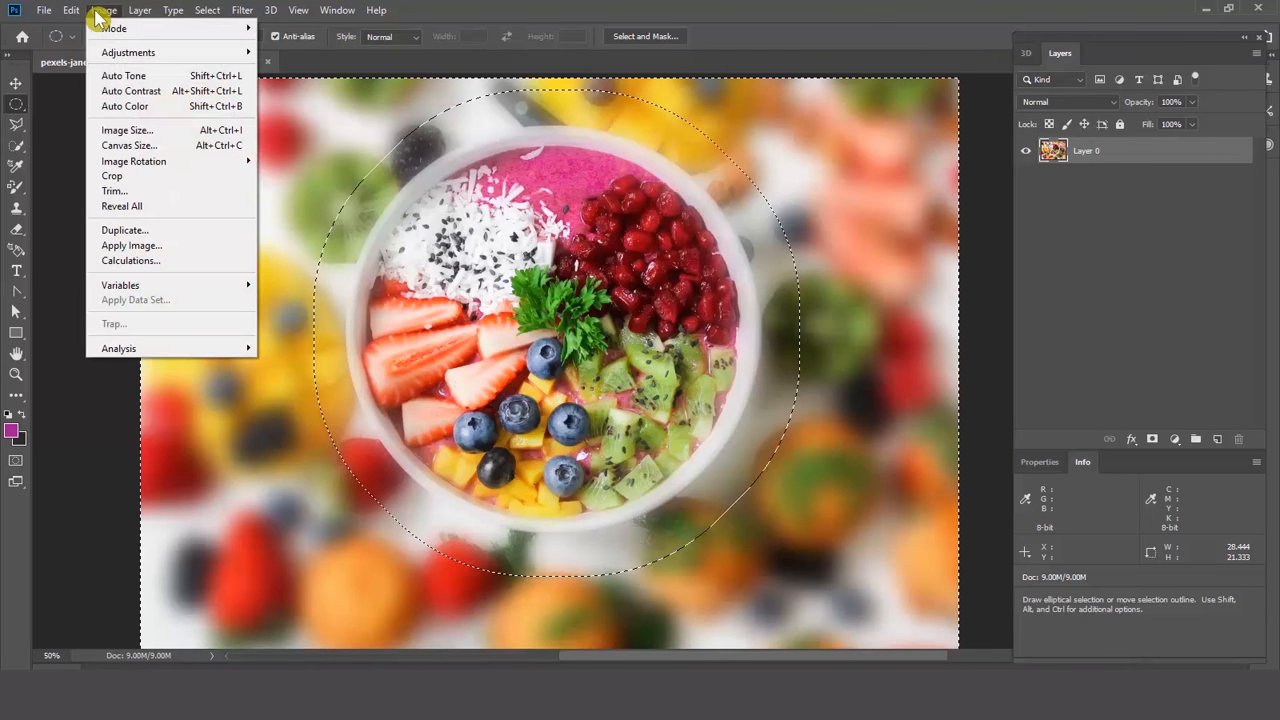
pyautogui.moveTo(118, 58)
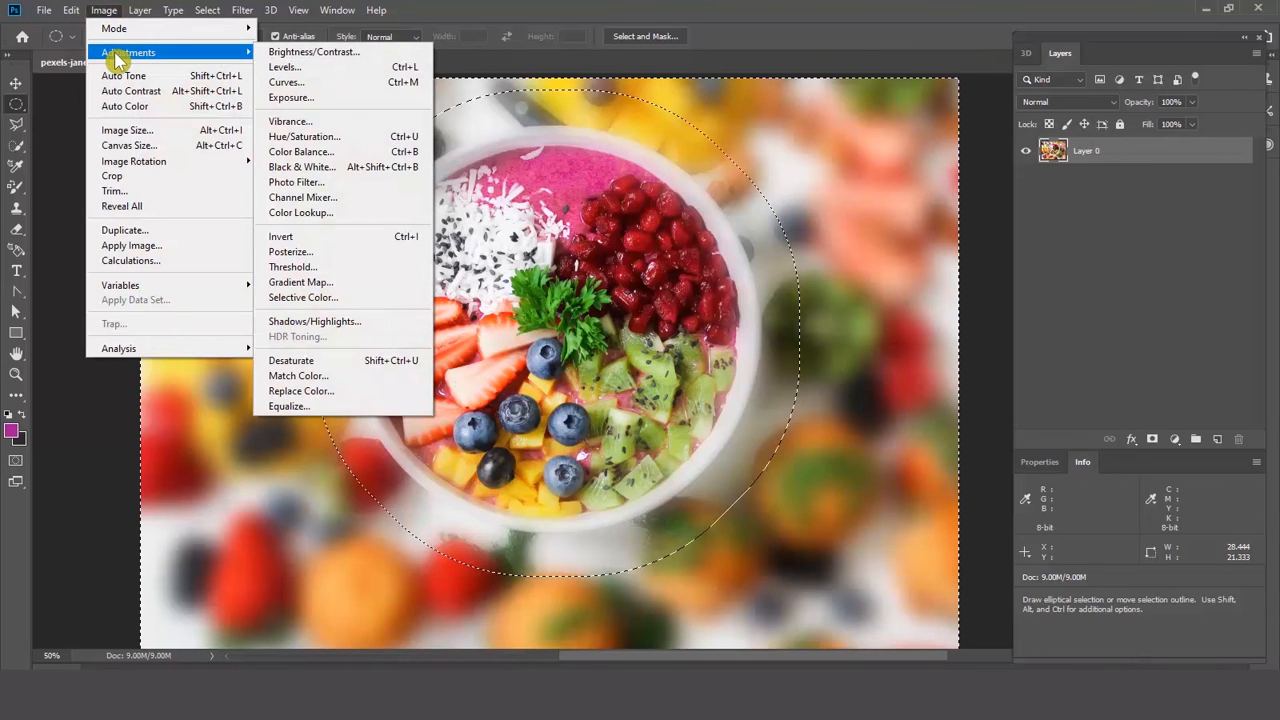
pyautogui.click(340, 362)
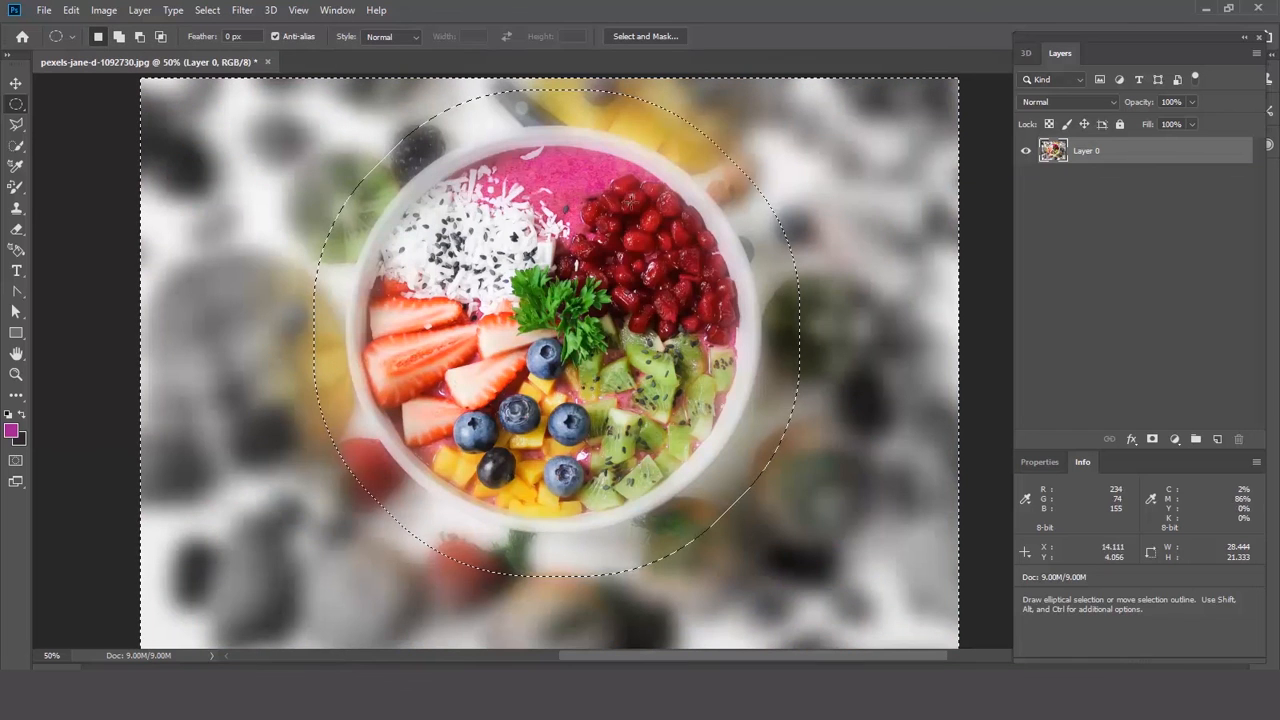
# Clear the selection and hide the tools and panels to show the finished image.
pyautogui.click(787, 548)
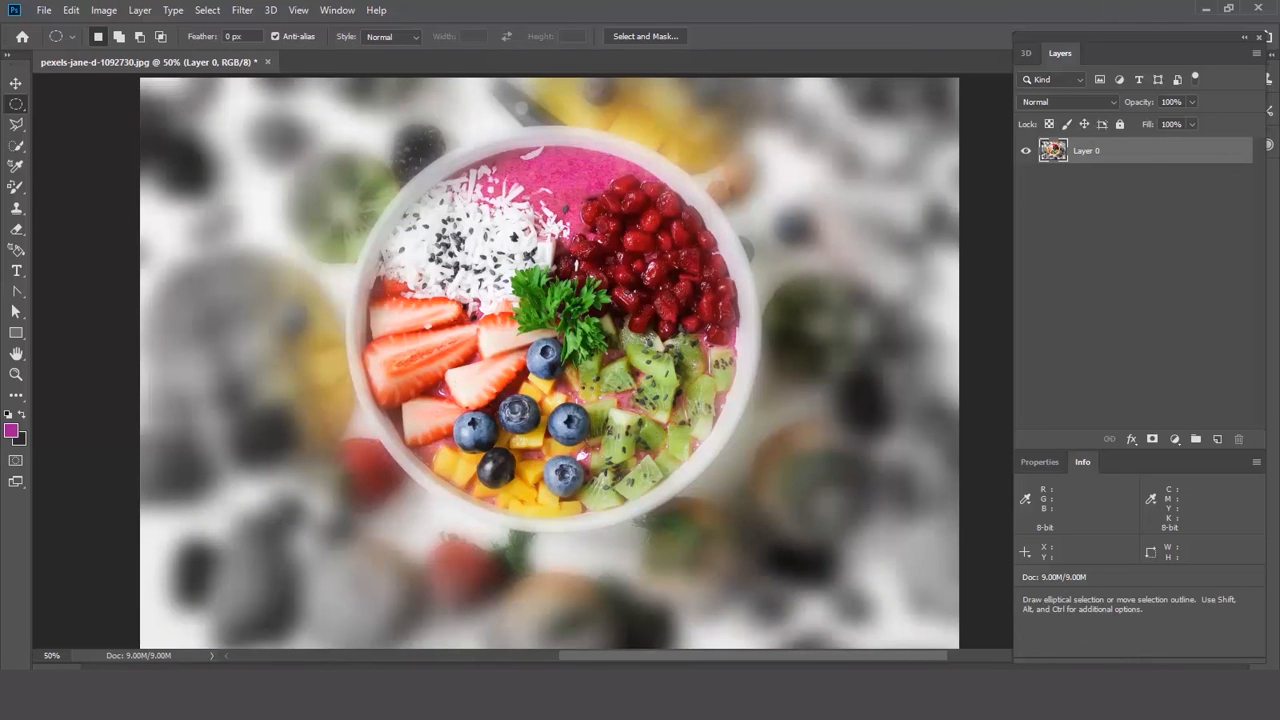
pyautogui.press('Tab')
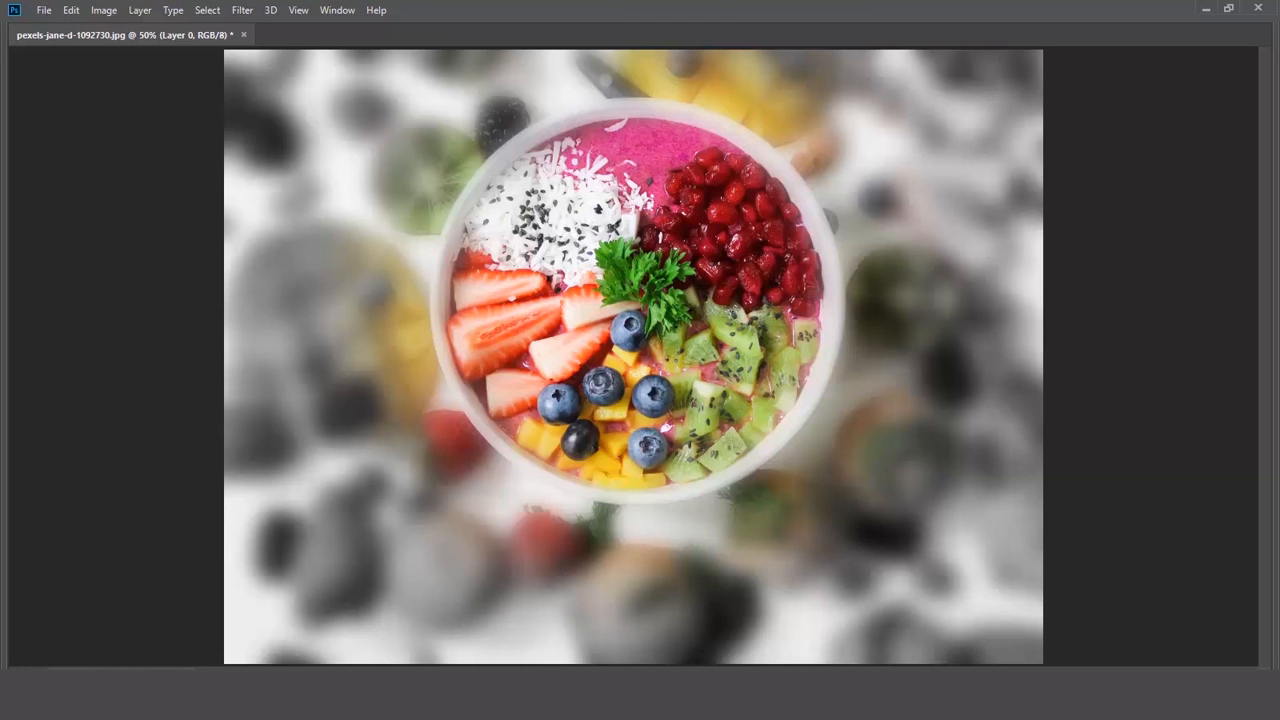